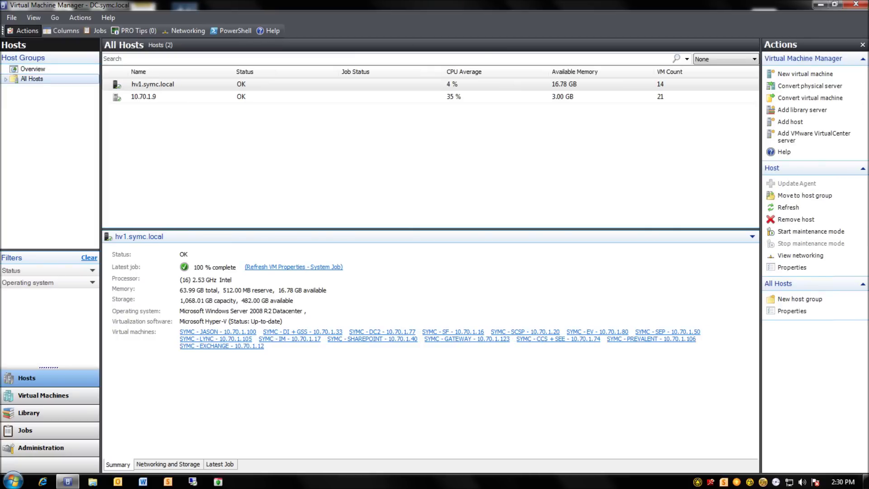
Step: Check hosts 10.70.1.9 and hv1.symc.local, and start a new virtual machine with a blank virtual hard disk
{"action": "left_click", "coordinate": [143, 97]}
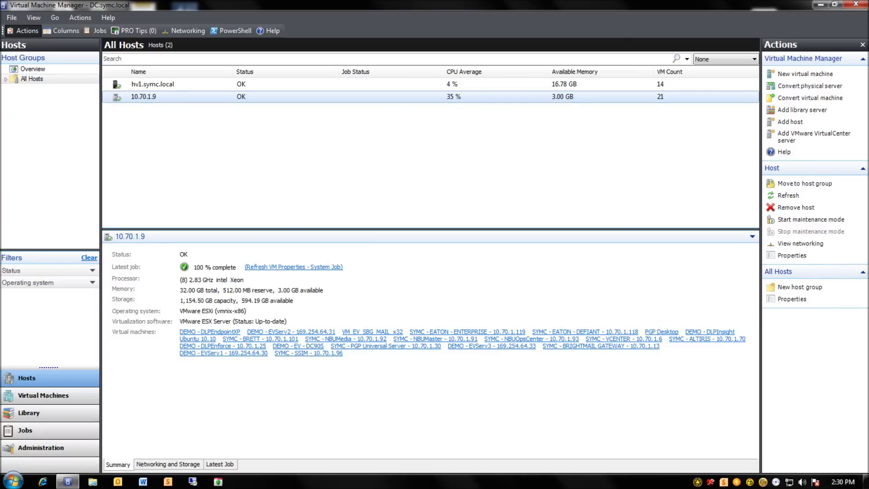
{"action": "left_click", "coordinate": [153, 84]}
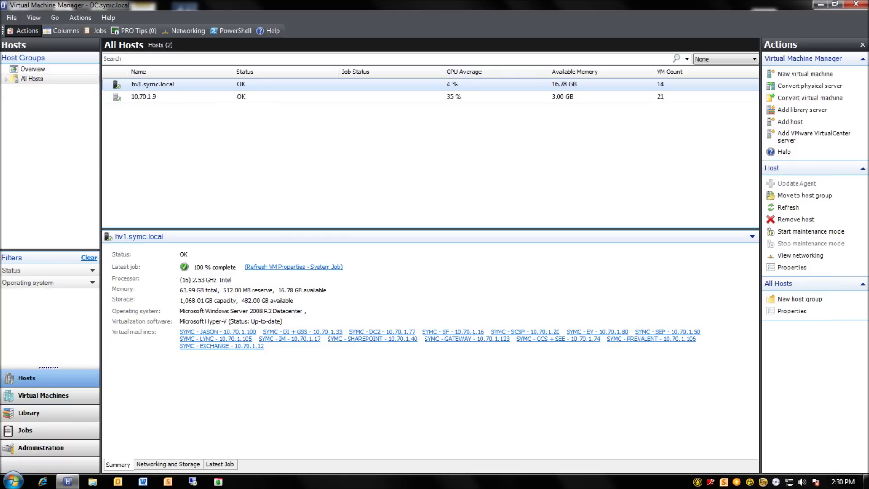
{"action": "left_click", "coordinate": [806, 74]}
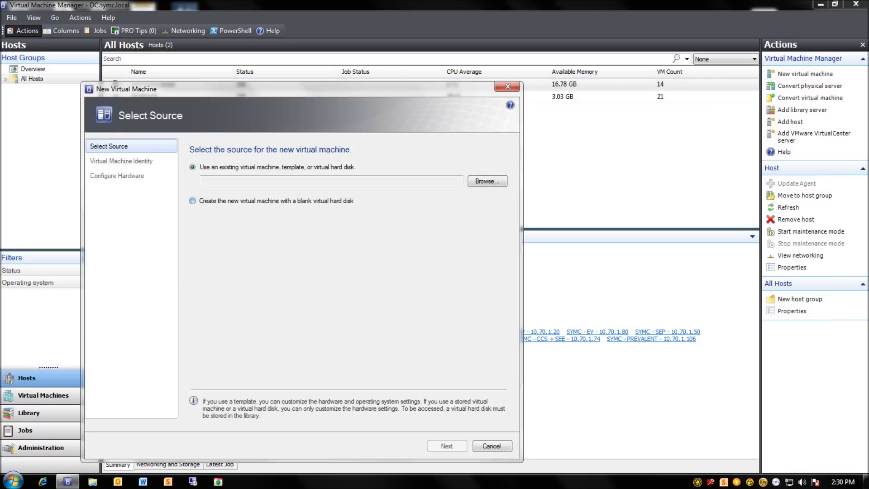
{"action": "left_click", "coordinate": [447, 446]}
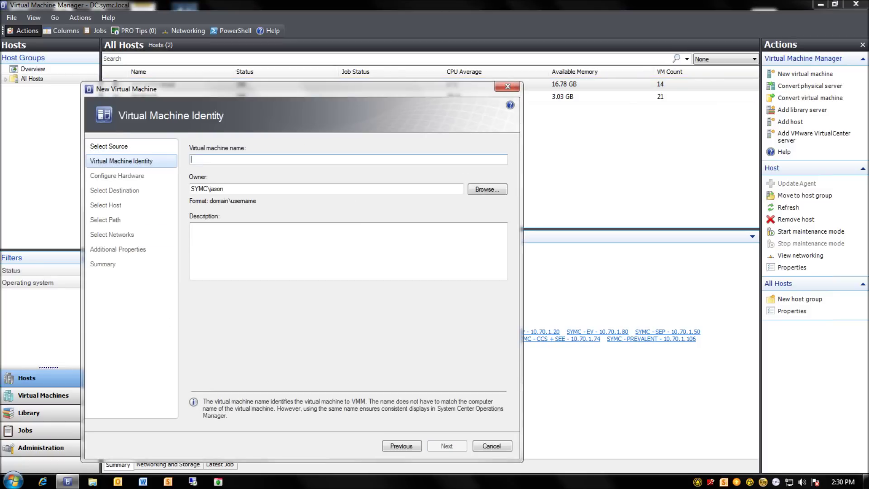
Step: Name the virtual machine "SYMC - TESTLAB - 10.70.1.55" and give it the description "Test Lab"
{"action": "type", "text": "SYMC -"}
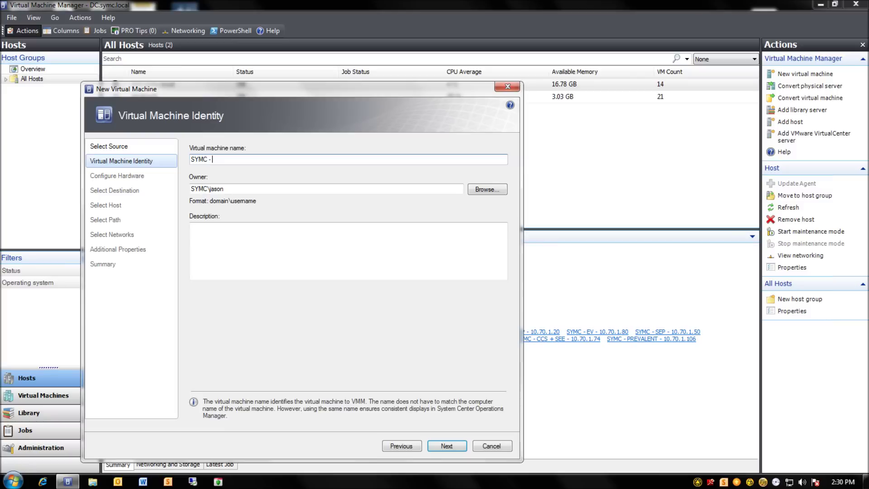
{"action": "type", "text": " TESTLAB - 10.70.1.55"}
{"action": "left_click", "coordinate": [191, 228]}
{"action": "type", "text": "Test Lab"}
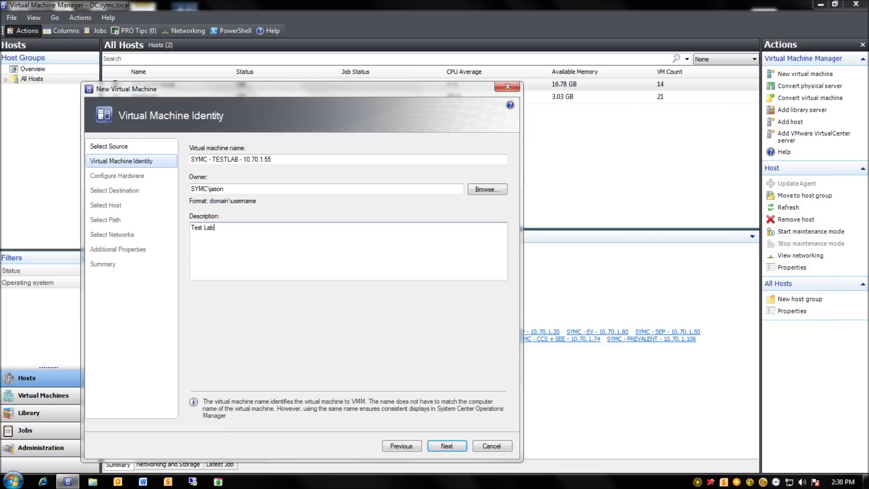
{"action": "left_click", "coordinate": [447, 446]}
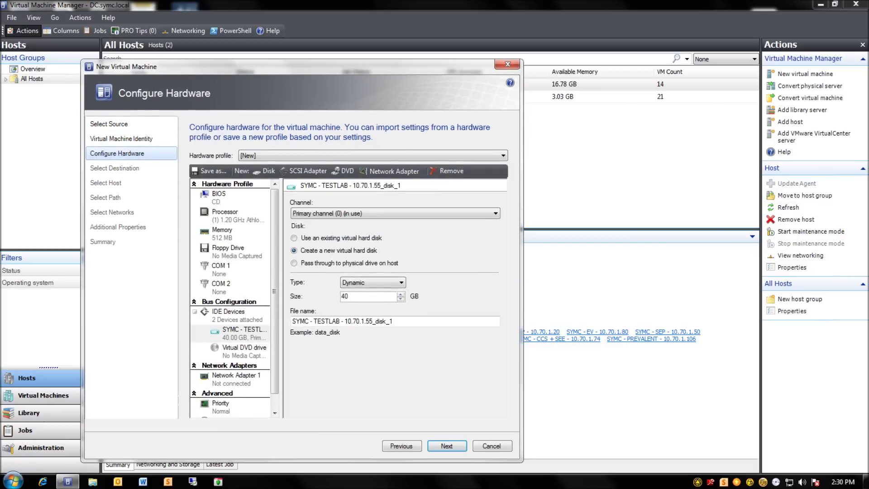
Step: Configure the virtual machine's processor with 2 CPUs of type 3.07 GHz Xeon
{"action": "left_click_drag", "start_coordinate": [290, 67], "coordinate": [385, 50]}
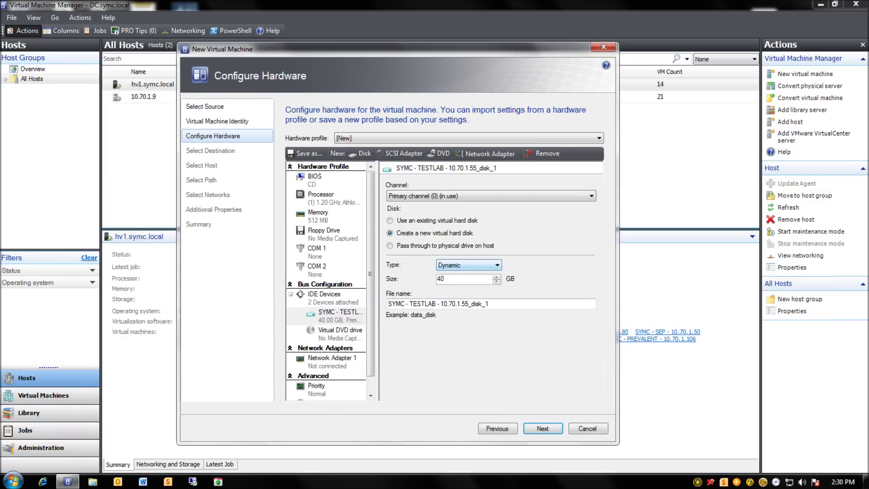
{"action": "left_click", "coordinate": [318, 198]}
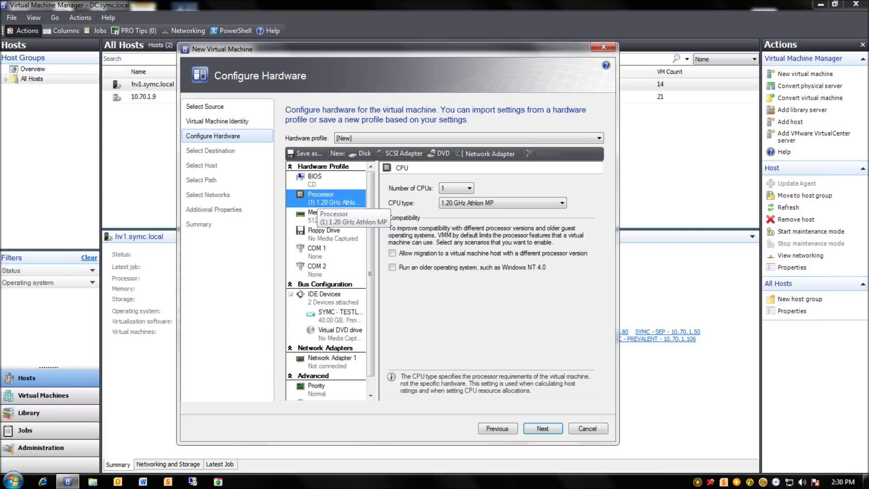
{"action": "left_click", "coordinate": [464, 189]}
{"action": "left_click", "coordinate": [456, 205]}
{"action": "left_click", "coordinate": [453, 203]}
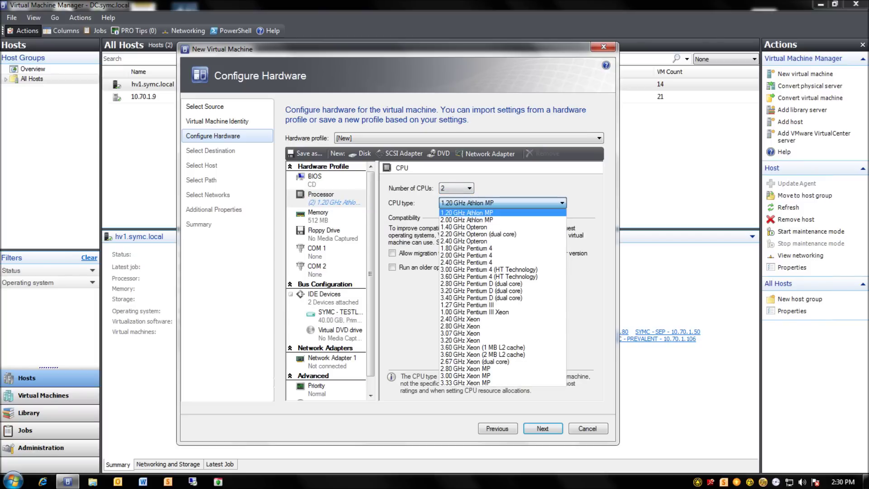
{"action": "left_click", "coordinate": [461, 333]}
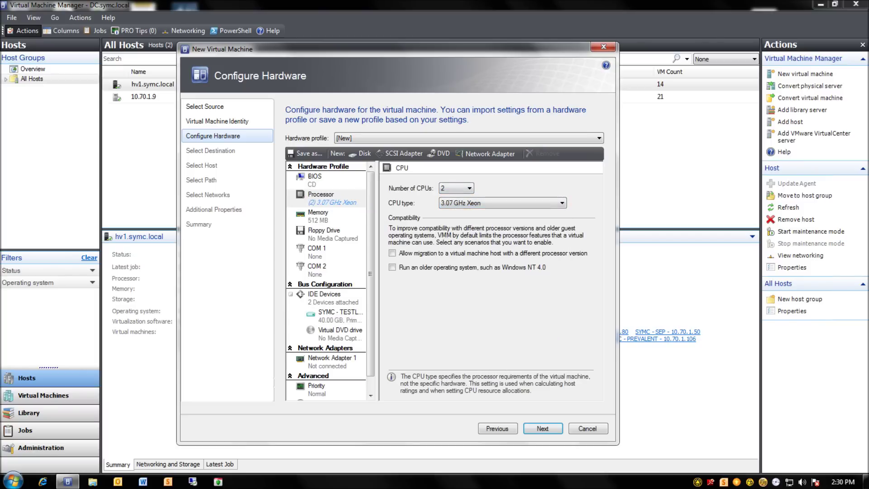
Step: Set the virtual machine's memory to 4 GB
{"action": "left_click", "coordinate": [319, 216]}
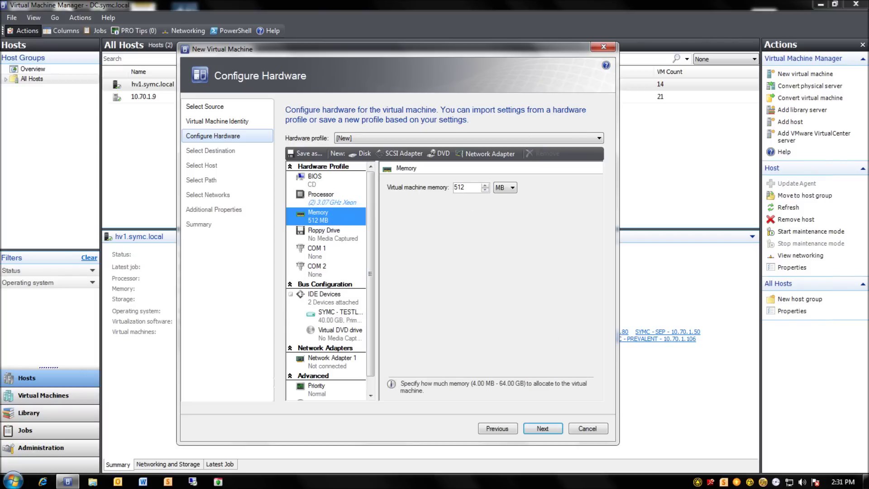
{"action": "left_click", "coordinate": [512, 187]}
{"action": "left_click", "coordinate": [504, 204]}
{"action": "left_click_drag", "start_coordinate": [469, 188], "coordinate": [453, 187]}
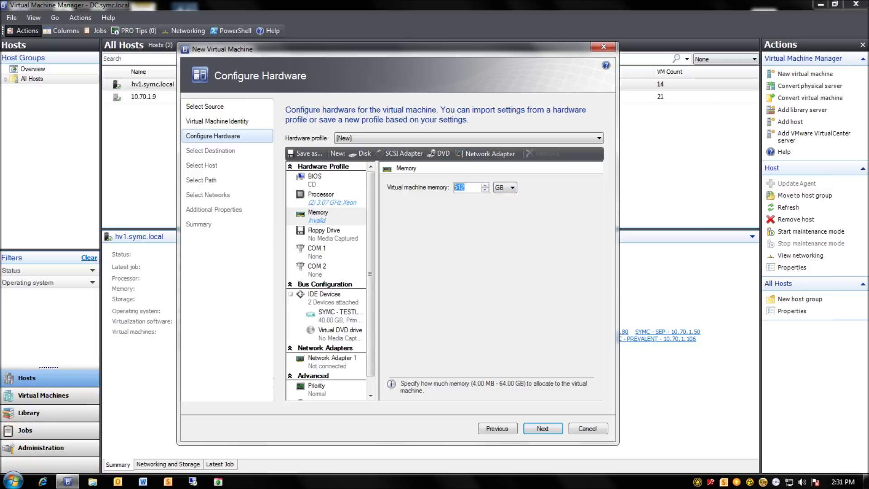
{"action": "type", "text": "4"}
{"action": "left_click", "coordinate": [331, 234]}
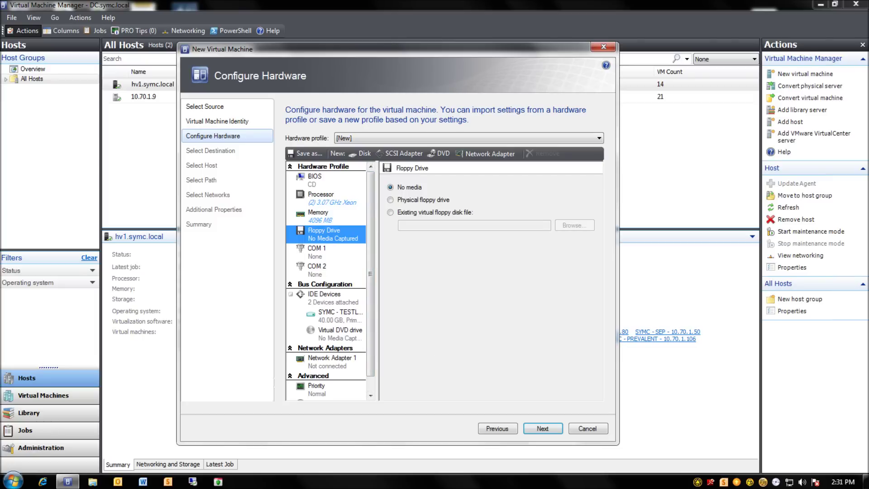
Step: Attach the existing en_windows_server_2008_r2_standard_enterprise_datacenter_web ISO image to the virtual DVD drive
{"action": "left_click", "coordinate": [339, 334]}
{"action": "left_click_drag", "start_coordinate": [371, 333], "coordinate": [371, 349]}
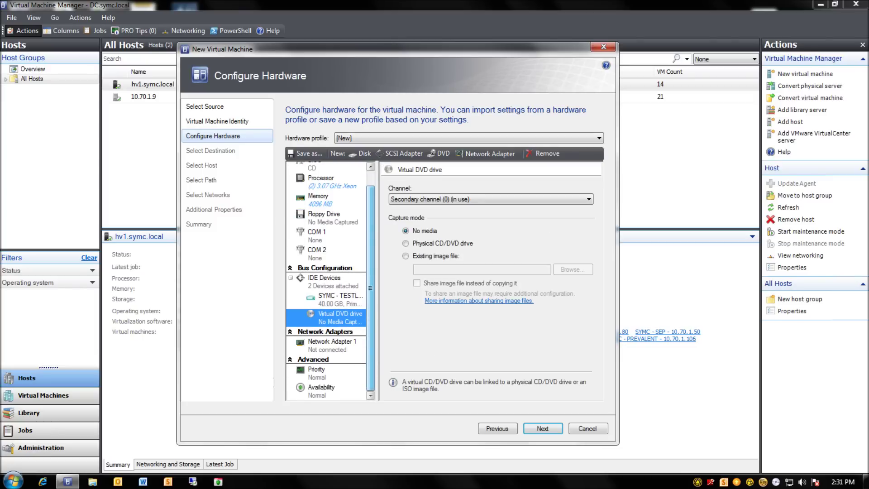
{"action": "left_click", "coordinate": [406, 256]}
{"action": "left_click", "coordinate": [573, 269]}
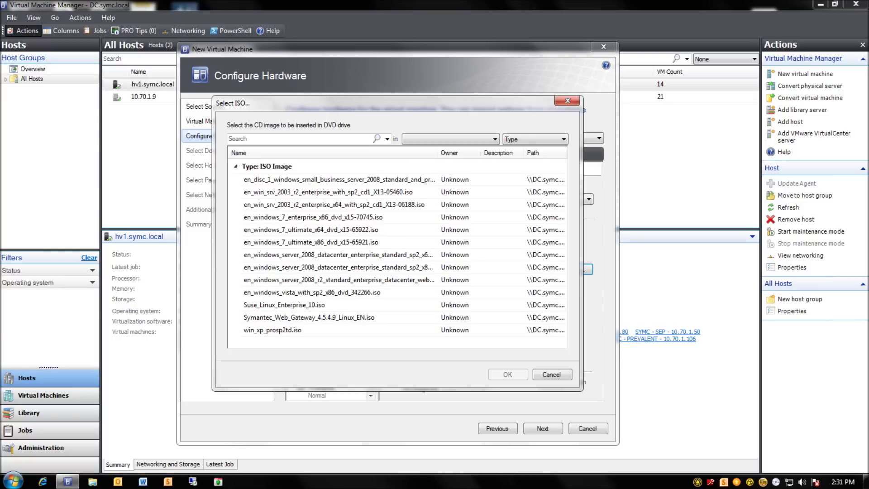
{"action": "left_click", "coordinate": [339, 280]}
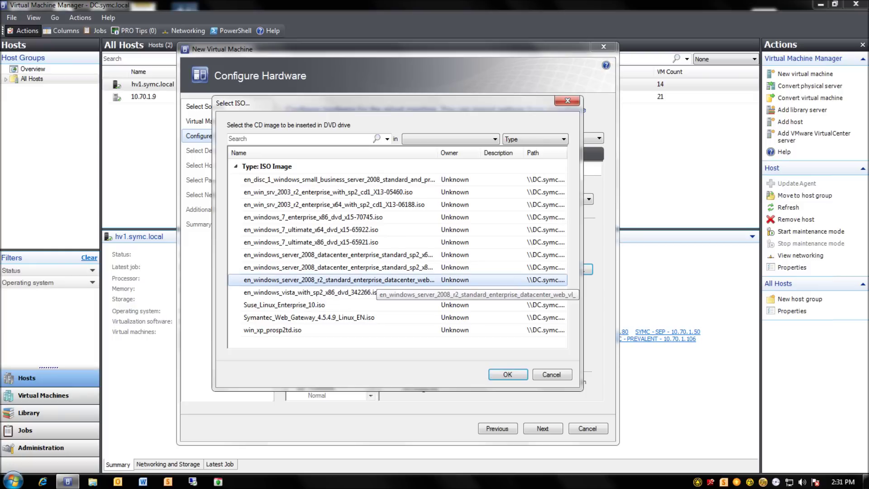
{"action": "left_click", "coordinate": [508, 374]}
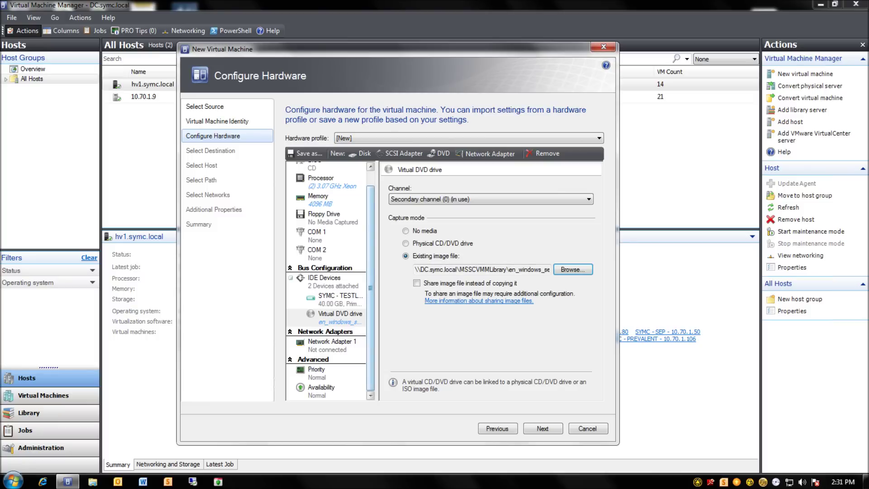
Step: Review the Network Adapter 1 and processor settings, and accept the hardware configuration
{"action": "left_click", "coordinate": [343, 347]}
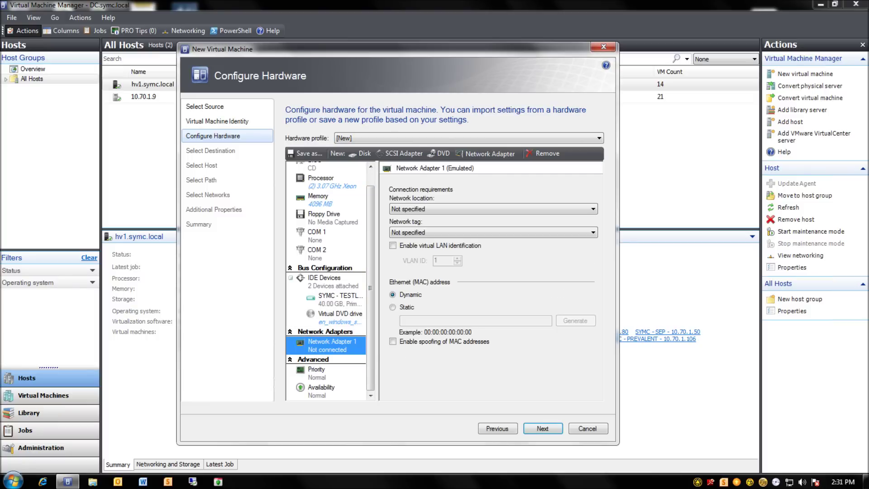
{"action": "scroll", "coordinate": [326, 281], "scroll_direction": "up", "scroll_amount": 1}
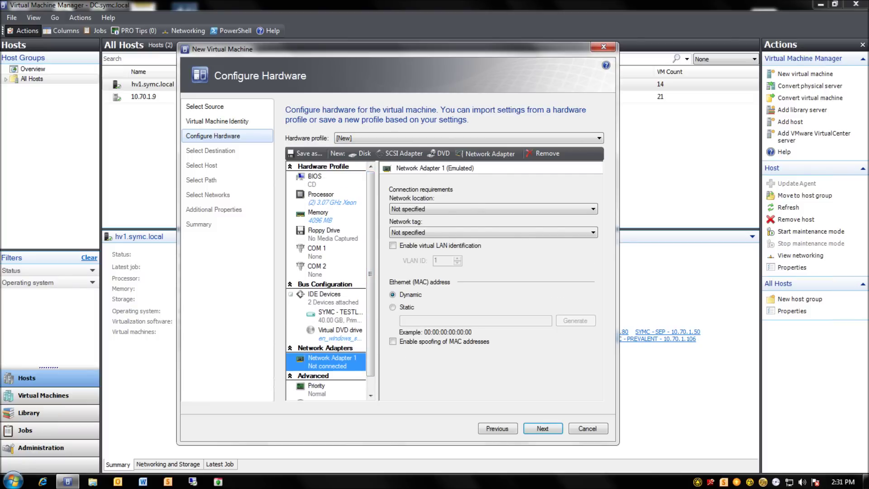
{"action": "left_click", "coordinate": [320, 198]}
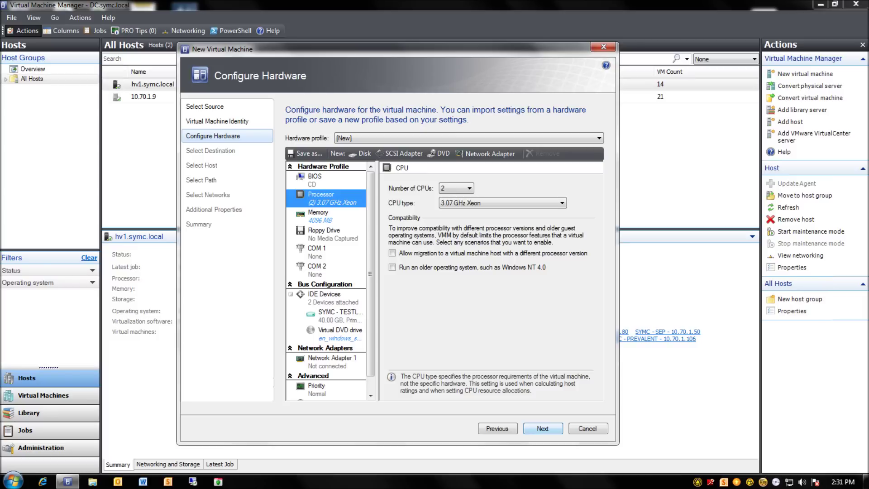
{"action": "left_click", "coordinate": [543, 428]}
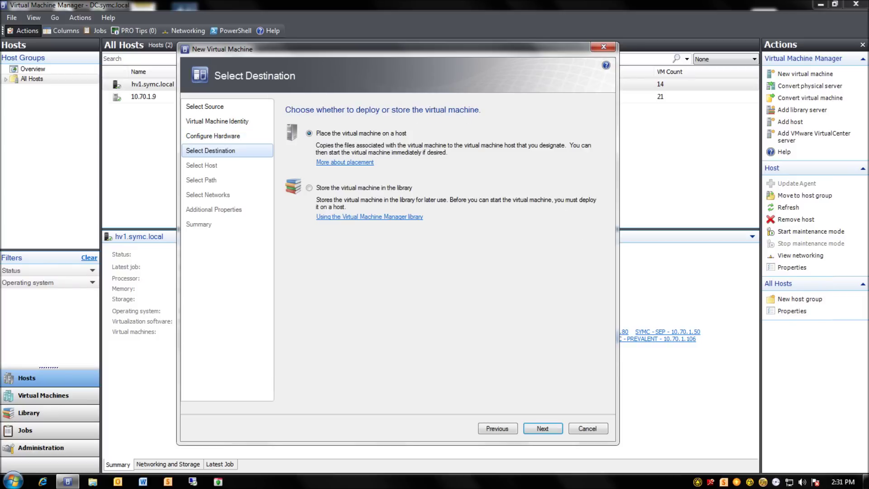
Step: Place the virtual machine on host hv1.symc.local, using the storage path V:\VHDs
{"action": "left_click", "coordinate": [543, 428]}
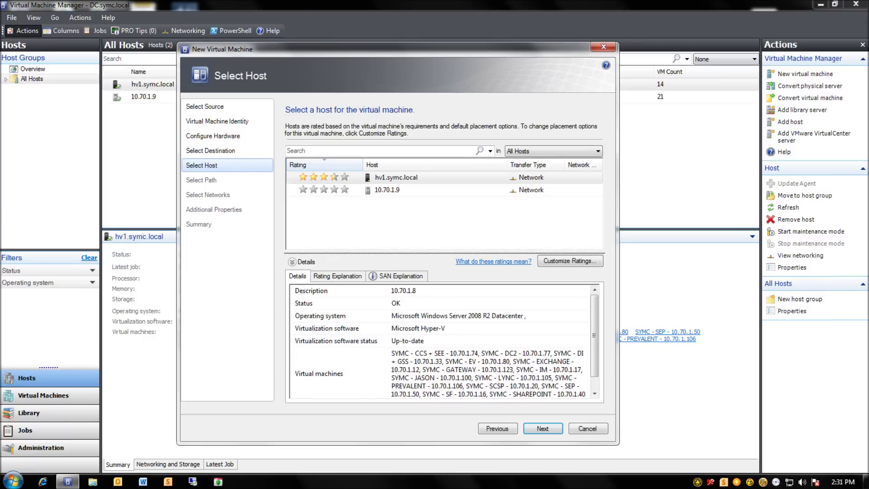
{"action": "left_click", "coordinate": [388, 190]}
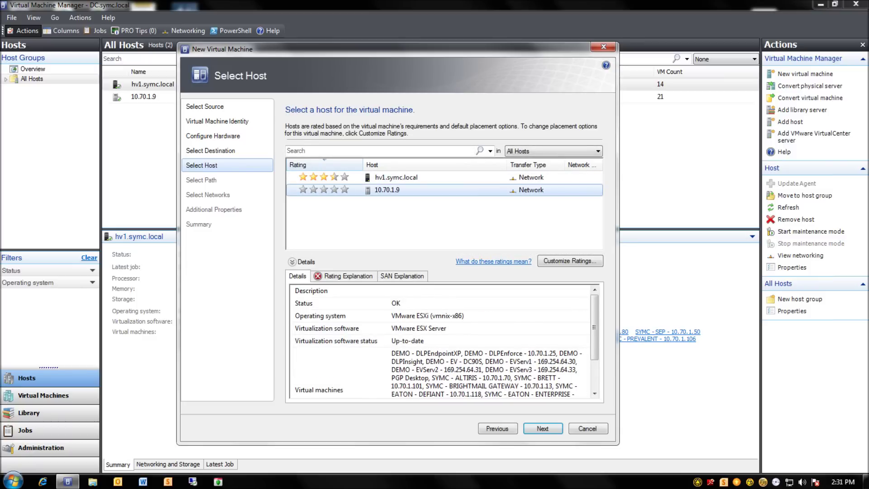
{"action": "left_click", "coordinate": [396, 178]}
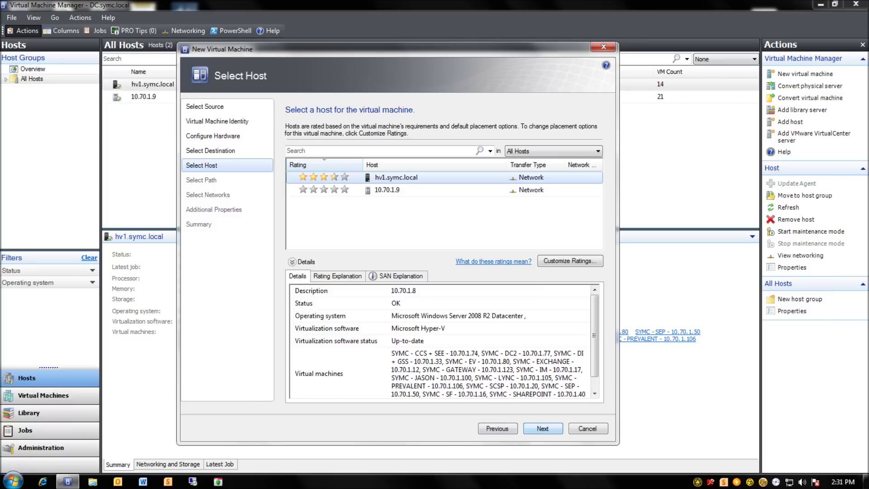
{"action": "left_click", "coordinate": [542, 428]}
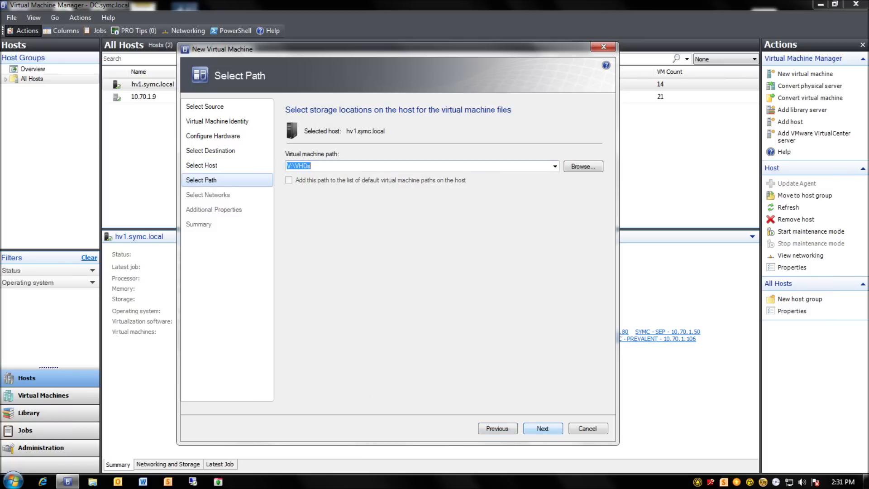
{"action": "left_click", "coordinate": [543, 428]}
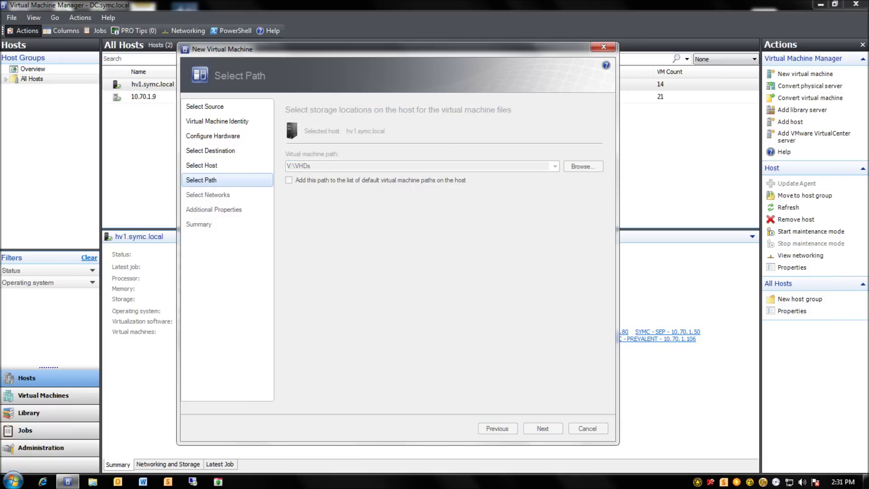
Step: Connect Network Adapter 1 to the Local Area Connection - Virtual Network and accept the network selection
{"action": "left_click", "coordinate": [597, 166]}
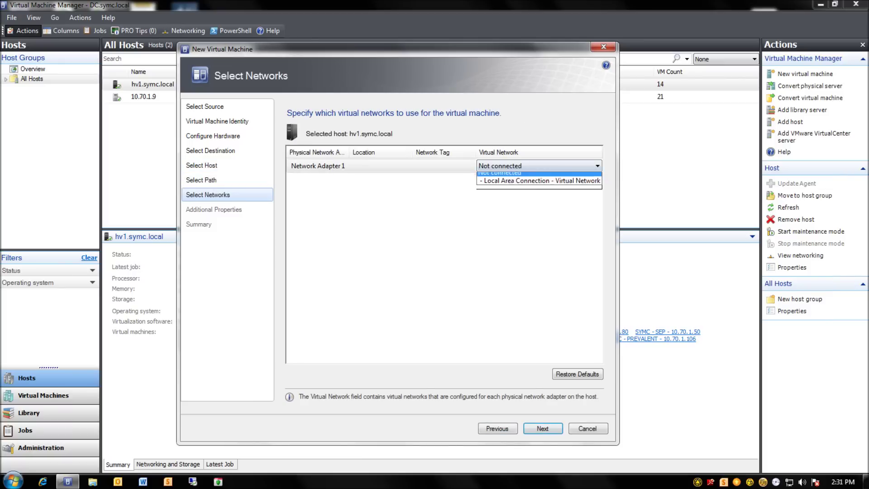
{"action": "left_click", "coordinate": [542, 185]}
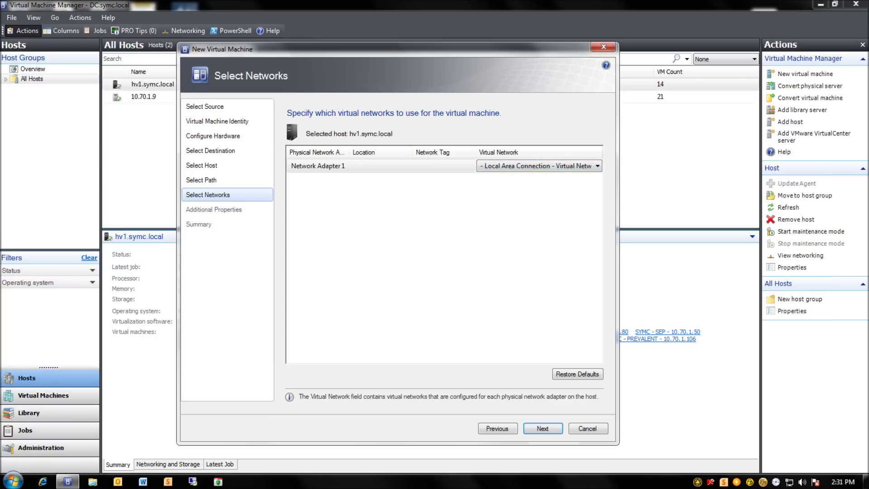
{"action": "key", "text": "Return"}
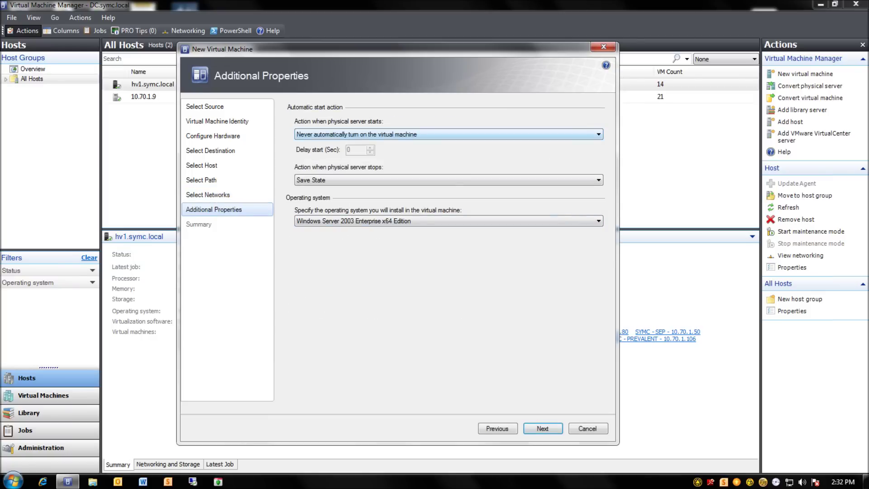
Step: Set the machine to turn on automatically if it was running when the physical server stopped, keeping Save State as the stop action
{"action": "left_click", "coordinate": [498, 135]}
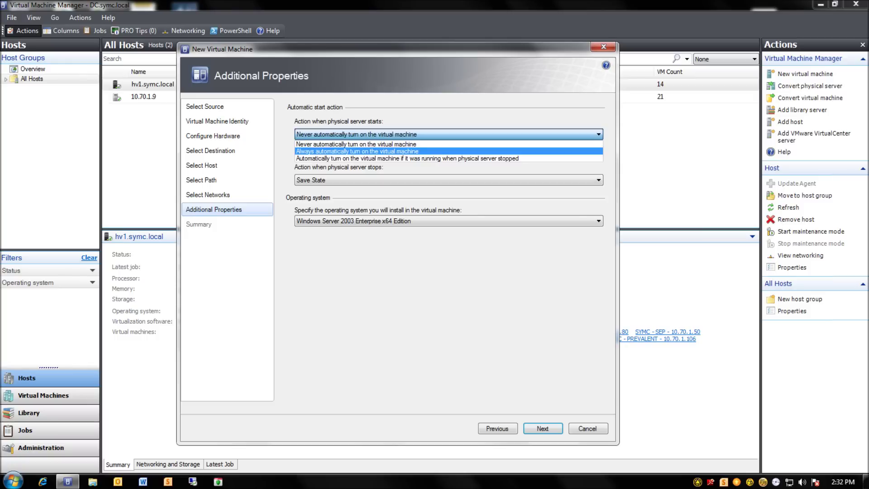
{"action": "key", "text": "Down"}
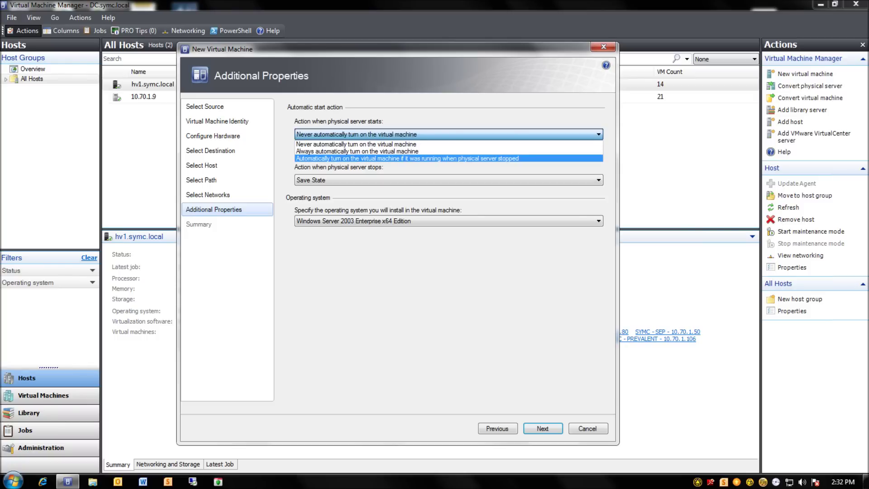
{"action": "key", "text": "Return"}
{"action": "key", "text": "Tab"}
{"action": "key", "text": "Tab"}
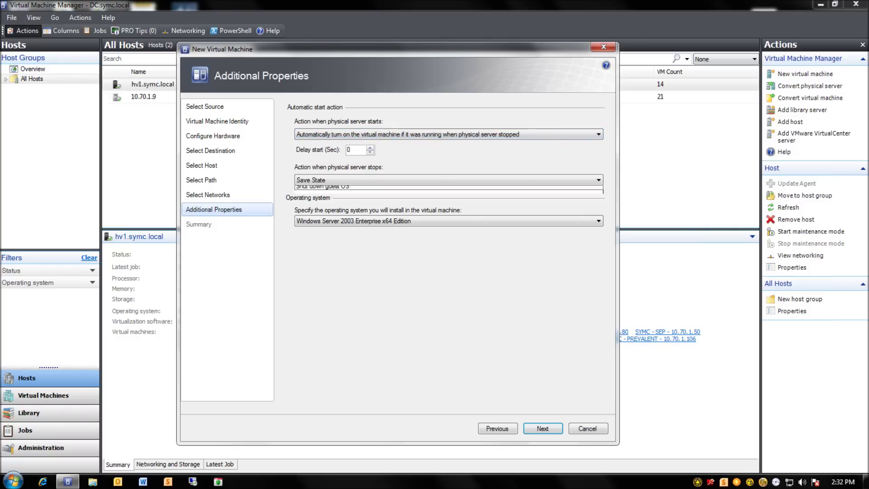
{"action": "key", "text": "alt+Down"}
{"action": "key", "text": "Return"}
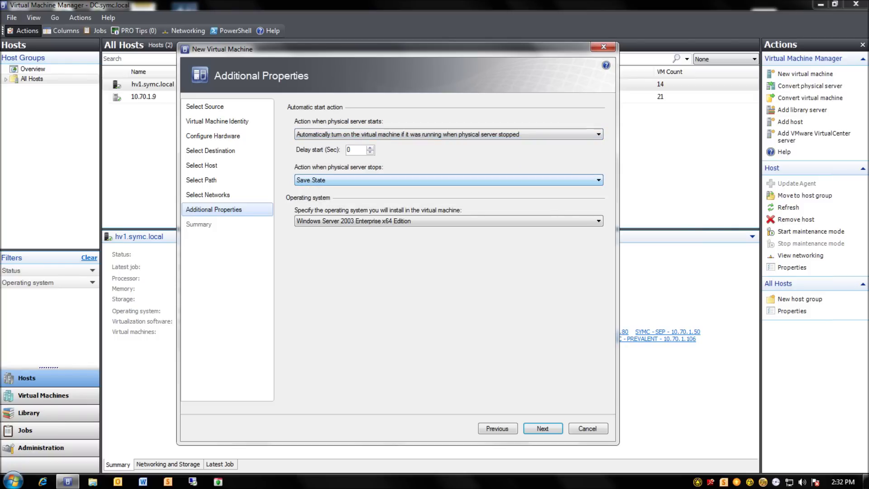
Step: Specify the 64-bit edition of Windows Server 2008 R2 Enterprise as the operating system and accept the additional properties
{"action": "key", "text": "alt+Down"}
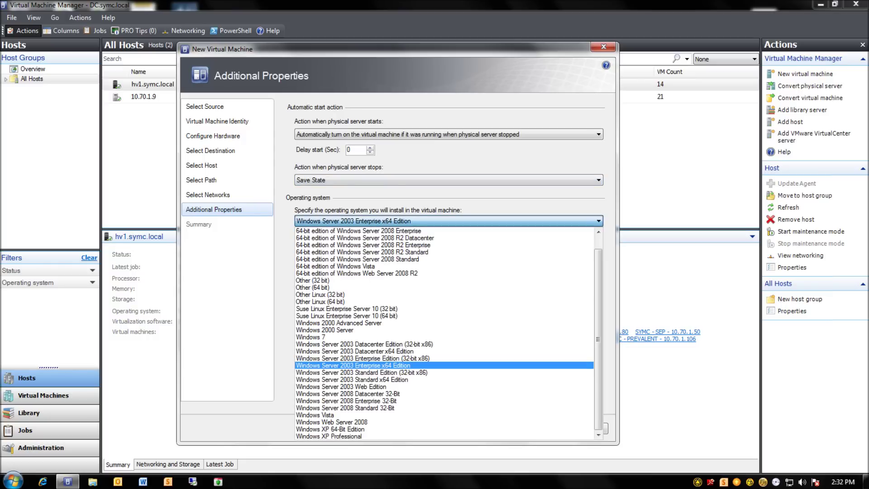
{"action": "key", "text": "Home"}
{"action": "key", "text": "Down"}
{"action": "key", "text": "Down"}
{"action": "key", "text": "Down"}
{"action": "key", "text": "Down"}
{"action": "key", "text": "Down"}
{"action": "key", "text": "Down"}
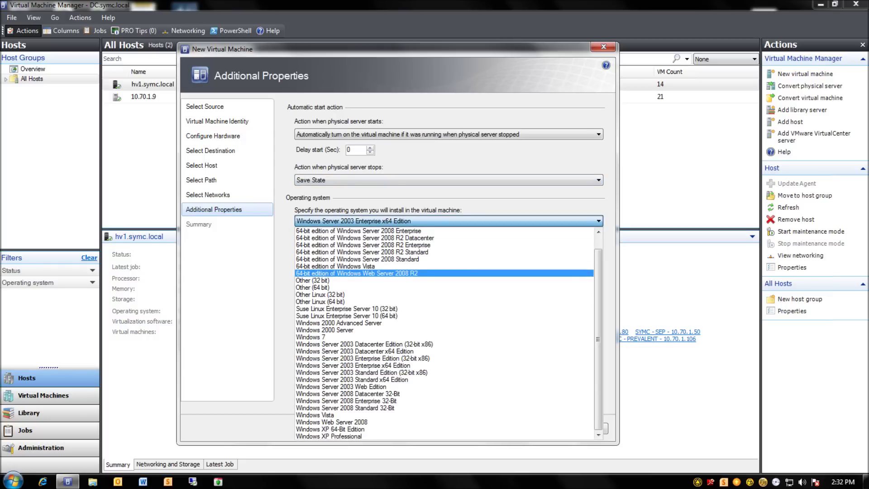
{"action": "scroll", "coordinate": [444, 273], "scroll_direction": "up", "scroll_amount": 2}
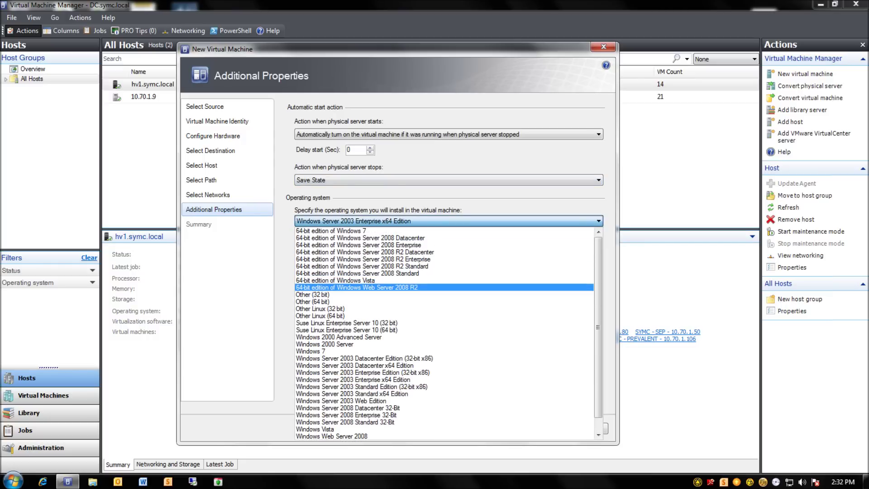
{"action": "key", "text": "Up"}
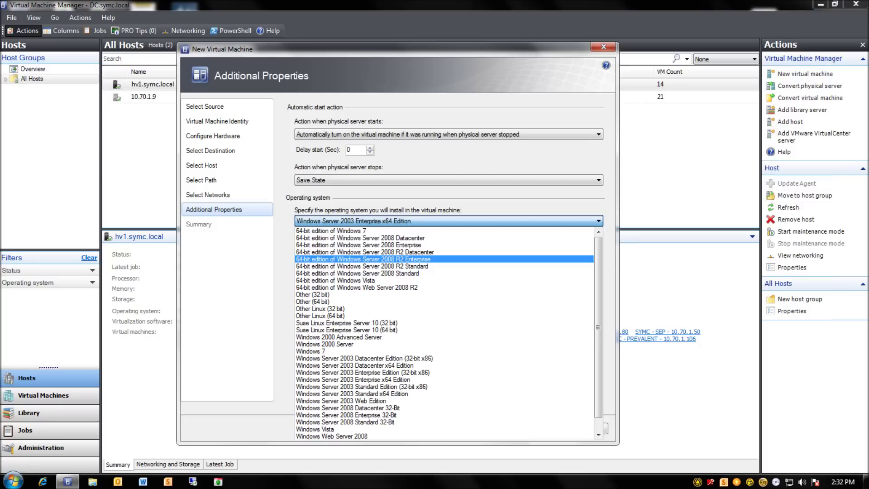
{"action": "key", "text": "Return"}
{"action": "key", "text": "Return"}
Step: Create the virtual machine with the start-after-deployment option off, and close the job progress window
{"action": "left_click", "coordinate": [289, 371]}
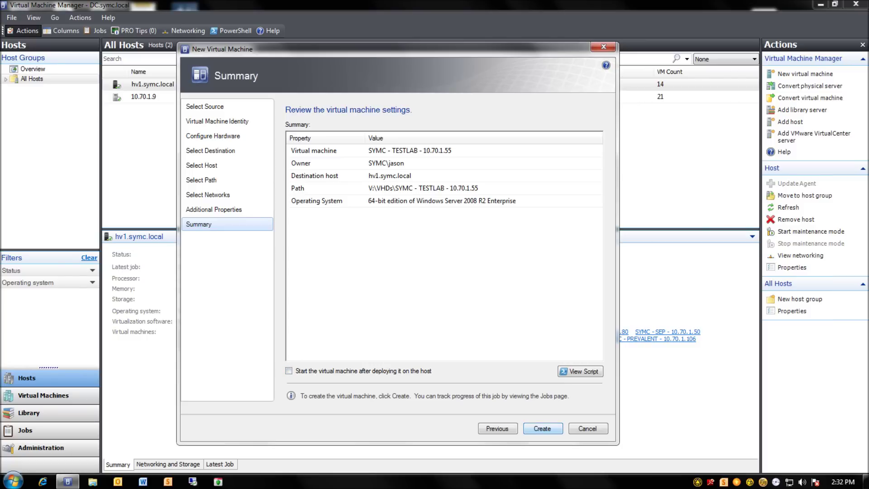
{"action": "key", "text": "Return"}
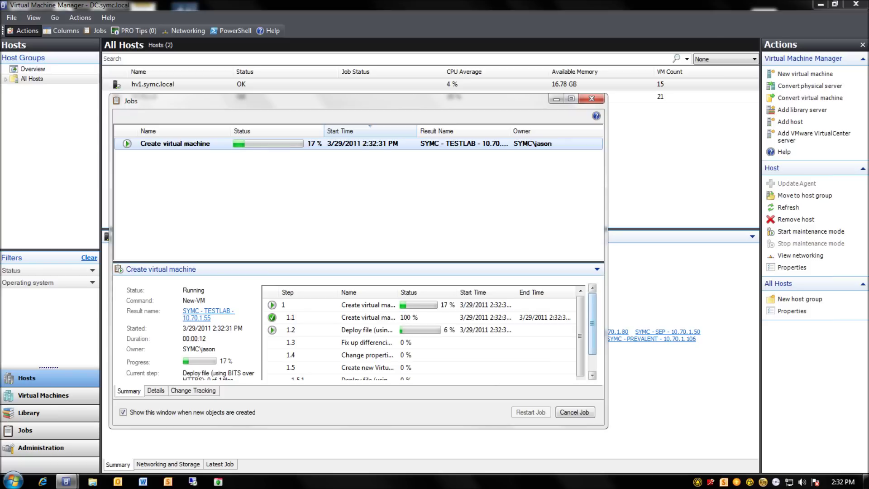
{"action": "left_click", "coordinate": [592, 98]}
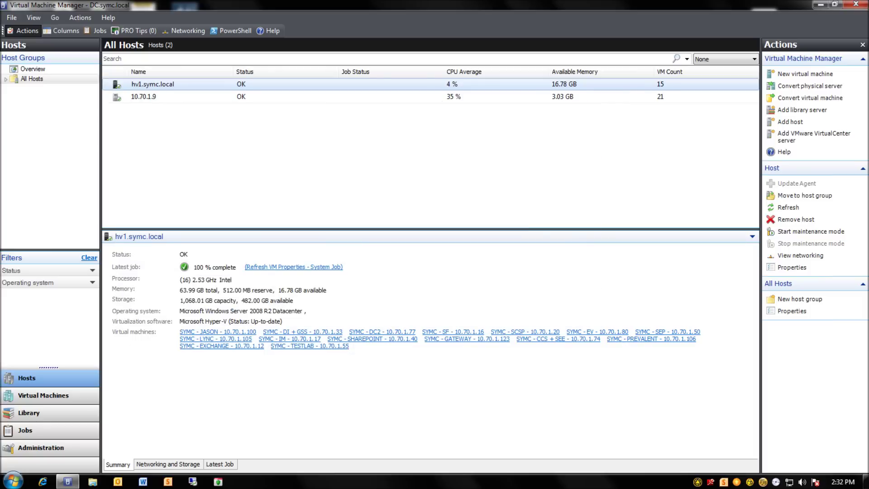
Step: Expand the host groups and list only the virtual machines located on host hv1
{"action": "left_click", "coordinate": [34, 99]}
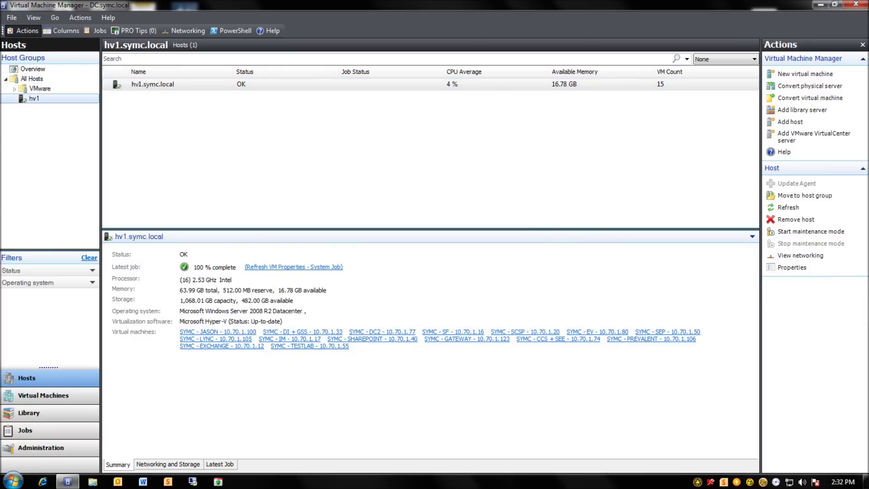
{"action": "left_click", "coordinate": [15, 90]}
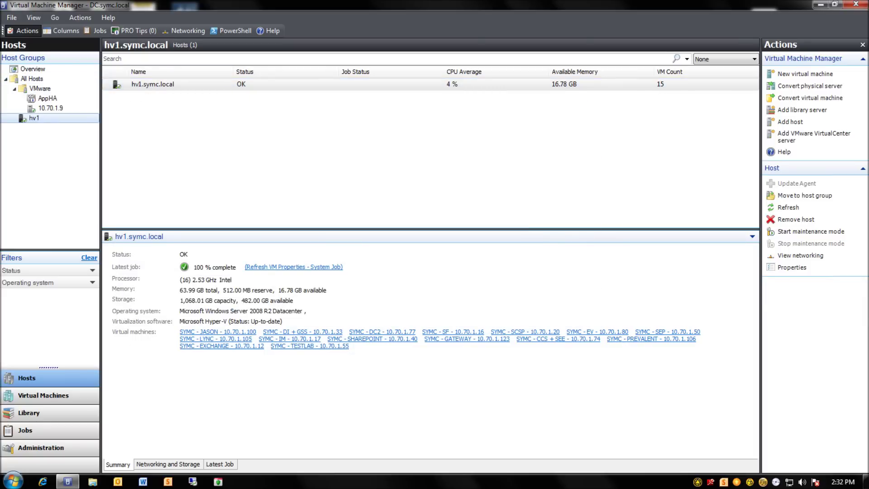
{"action": "left_click", "coordinate": [44, 396]}
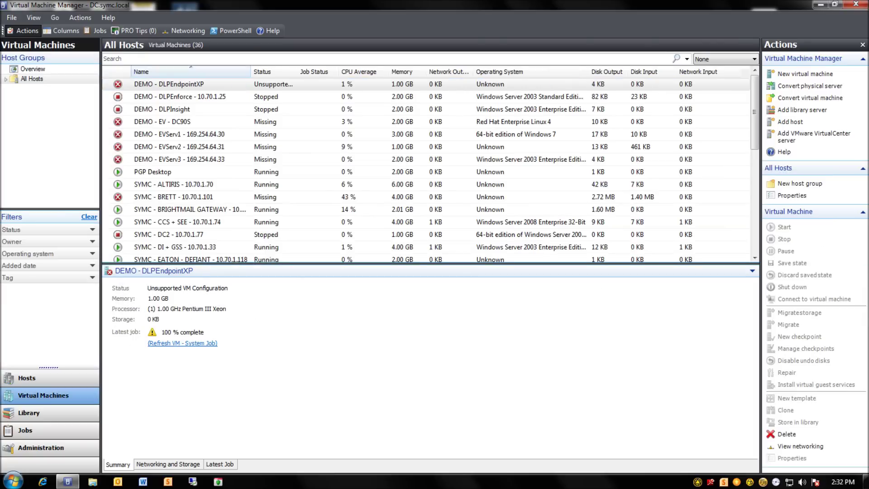
{"action": "left_click", "coordinate": [5, 80]}
{"action": "left_click", "coordinate": [34, 99]}
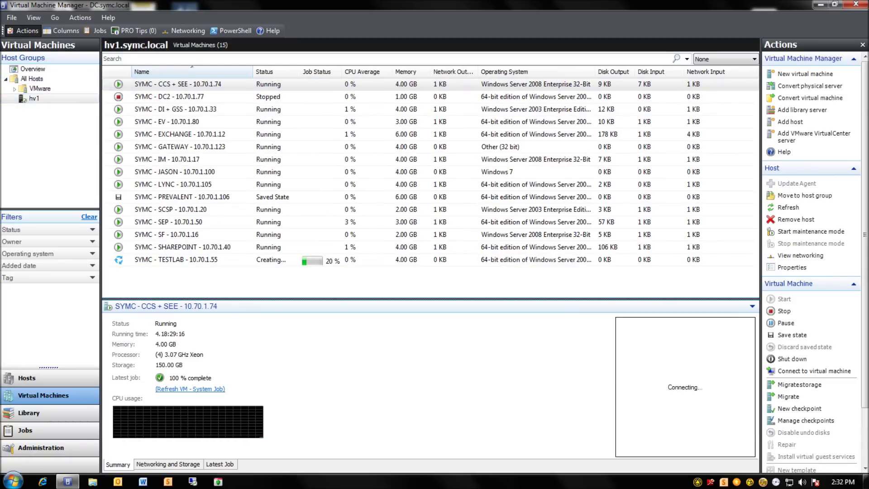
Step: Start the SYMC - TESTLAB - 10.70.1.55 virtual machine once its creation job is done
{"action": "left_click", "coordinate": [177, 260]}
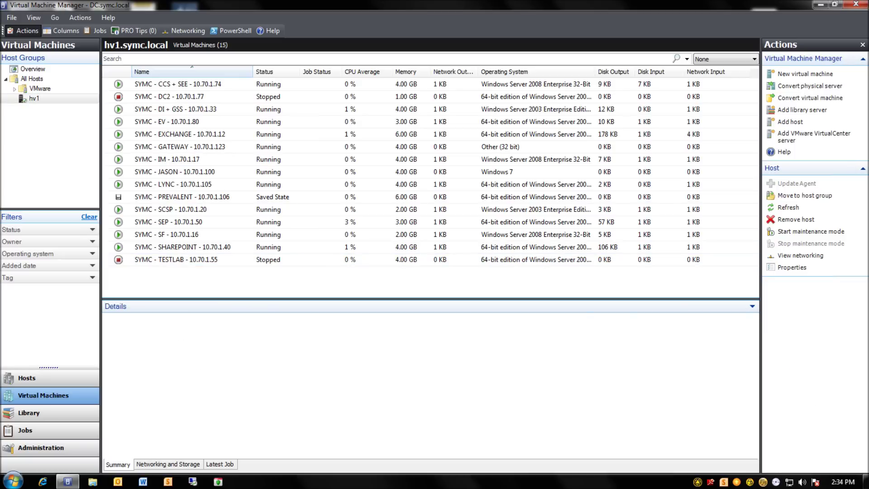
{"action": "left_click", "coordinate": [176, 260]}
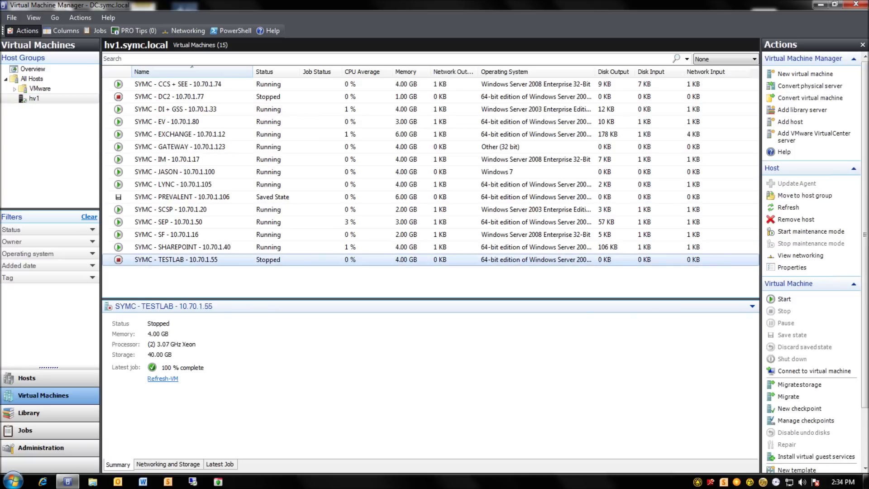
{"action": "right_click", "coordinate": [196, 260]}
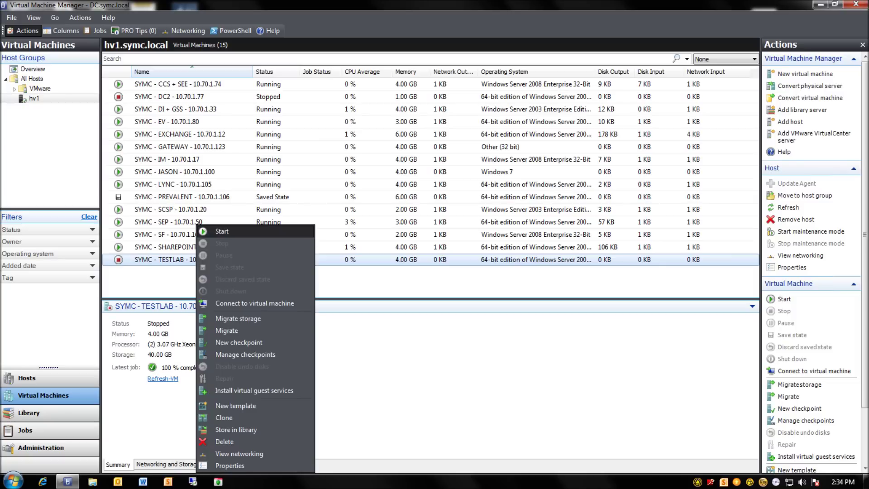
{"action": "left_click", "coordinate": [219, 232]}
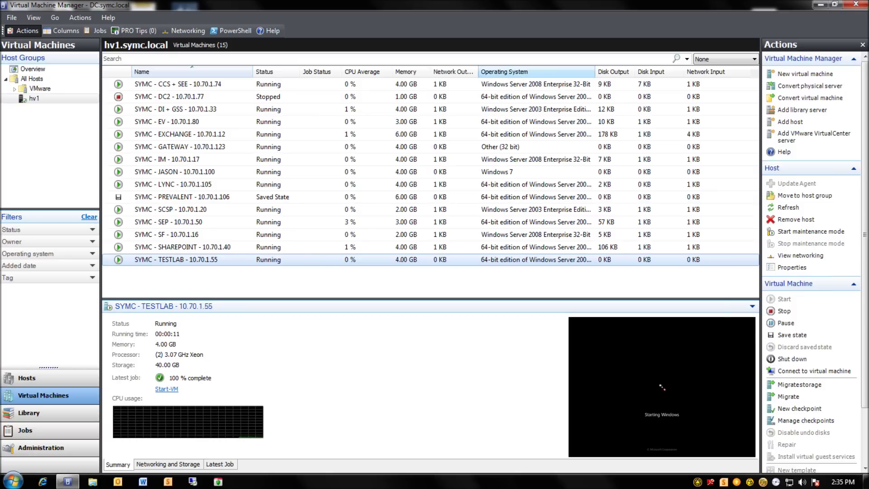
Step: Open the SYMC - TESTLAB machine's console in the Virtual Machine Viewer, and look at the viewer's available action commands
{"action": "right_click", "coordinate": [549, 76]}
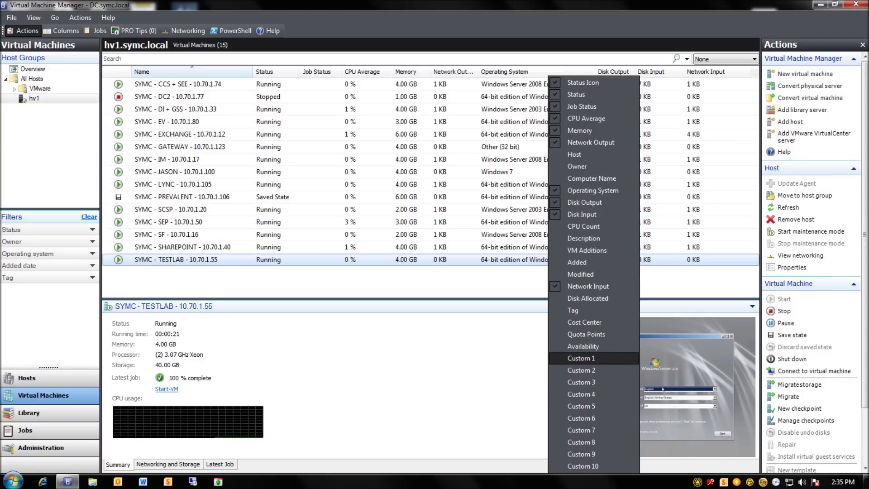
{"action": "key", "text": "Escape"}
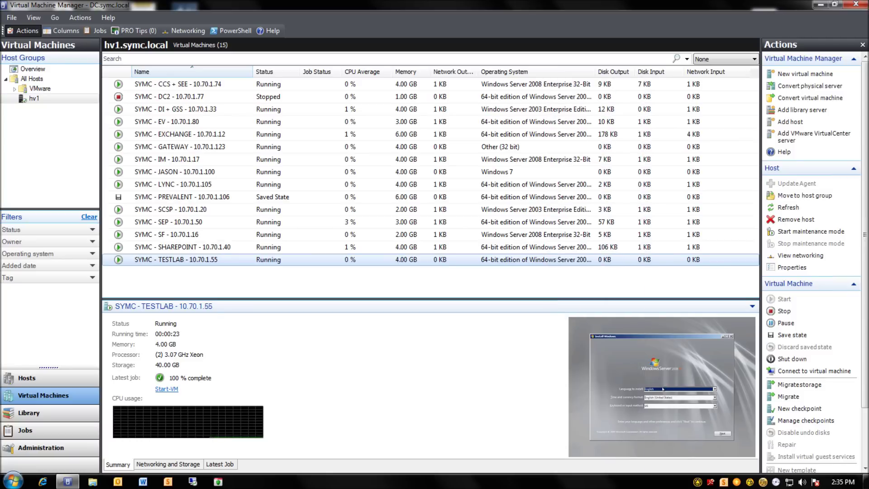
{"action": "double_click", "coordinate": [652, 345]}
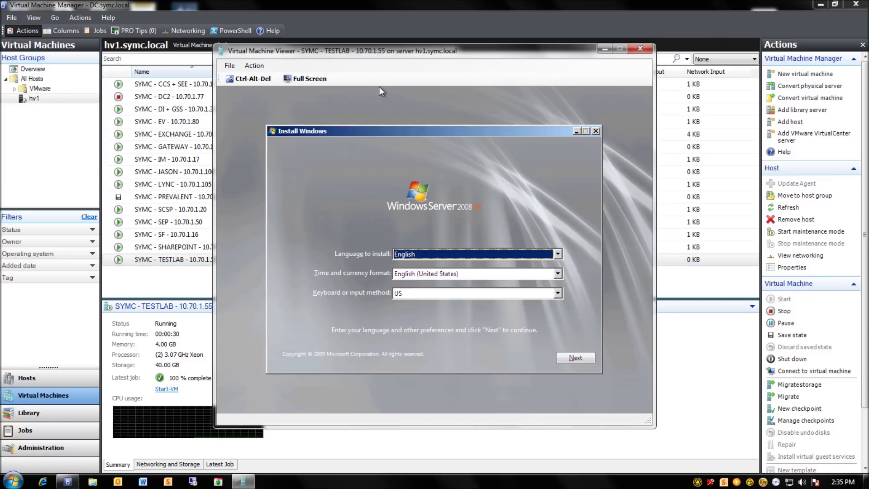
{"action": "mouse_move", "coordinate": [366, 51]}
{"action": "left_mouse_down"}
{"action": "mouse_move", "coordinate": [386, 80]}
{"action": "mouse_move", "coordinate": [370, 61]}
{"action": "left_mouse_up"}
{"action": "left_click", "coordinate": [234, 77]}
{"action": "mouse_move", "coordinate": [258, 77]}
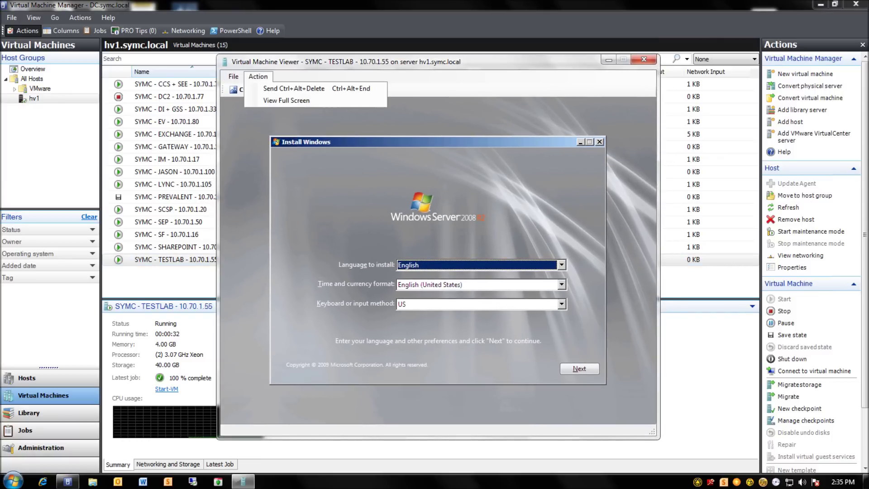